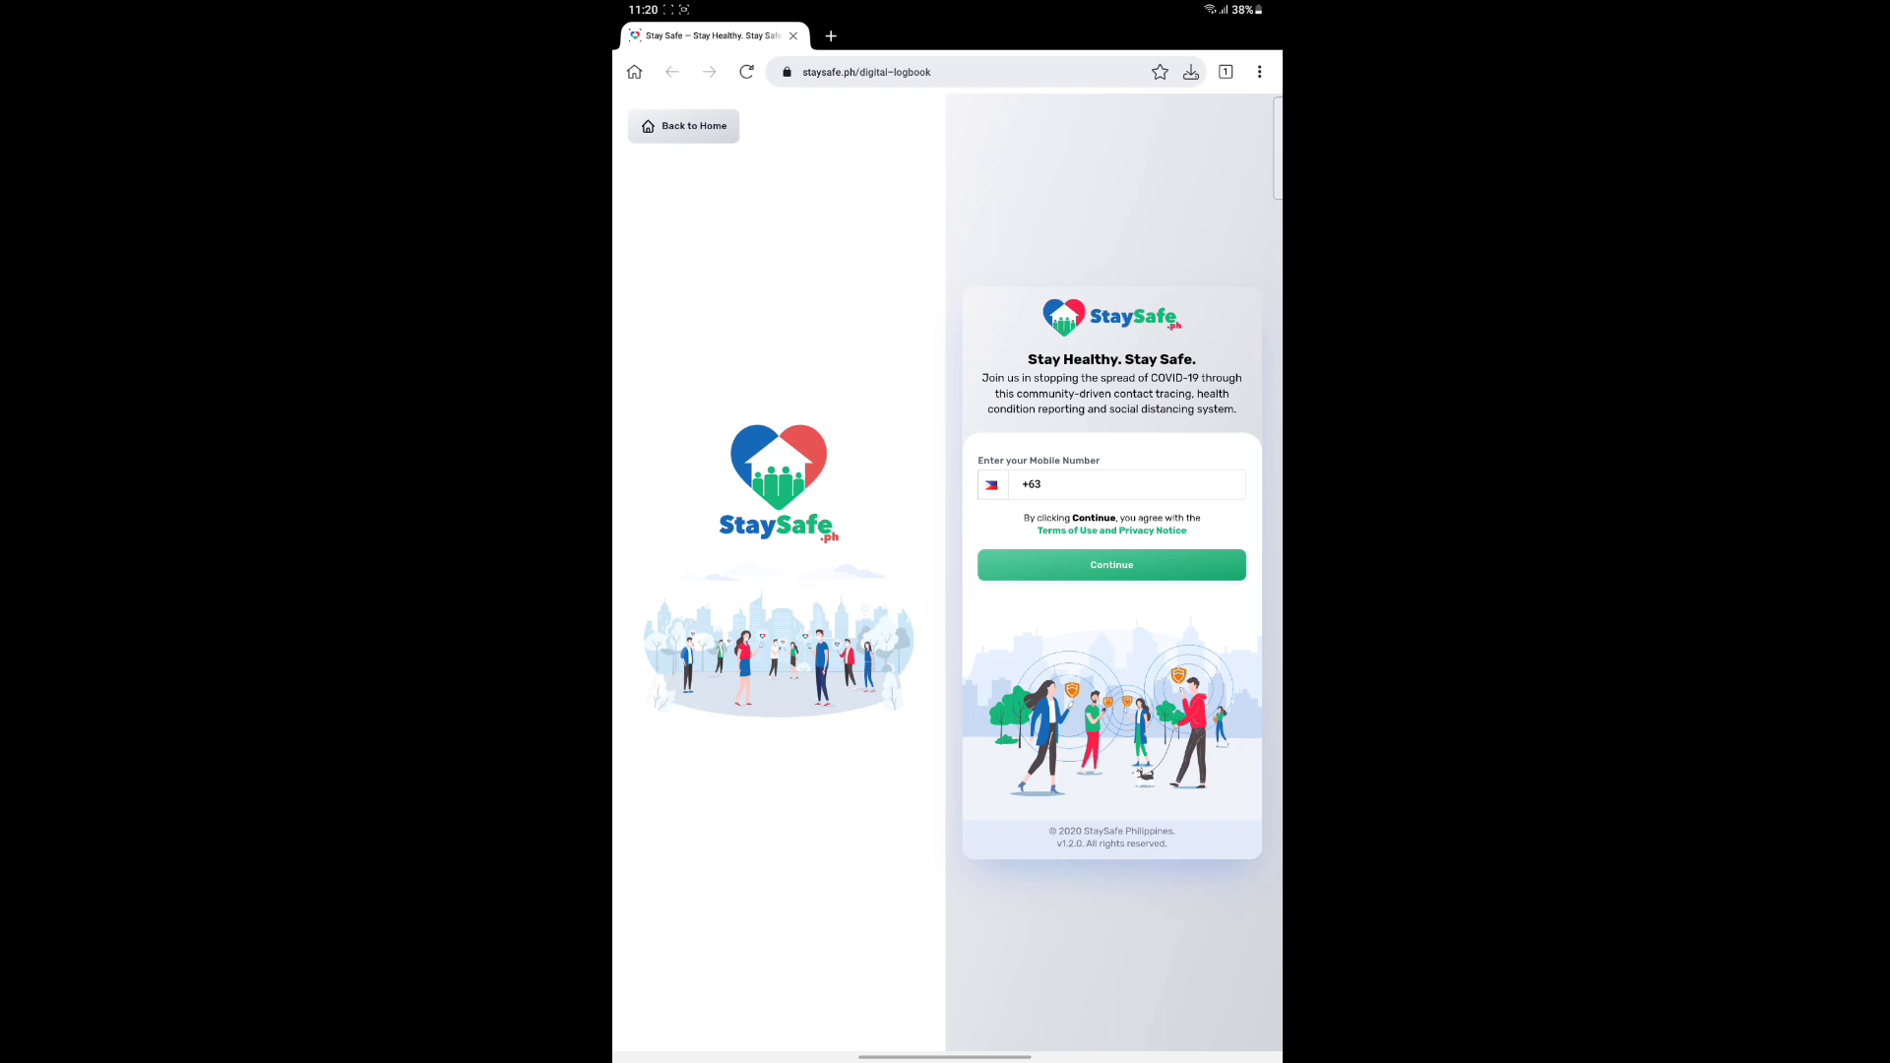
Step: Enter the mobile number without the +63 prefix and submit it to request a PIN
click(1110, 485)
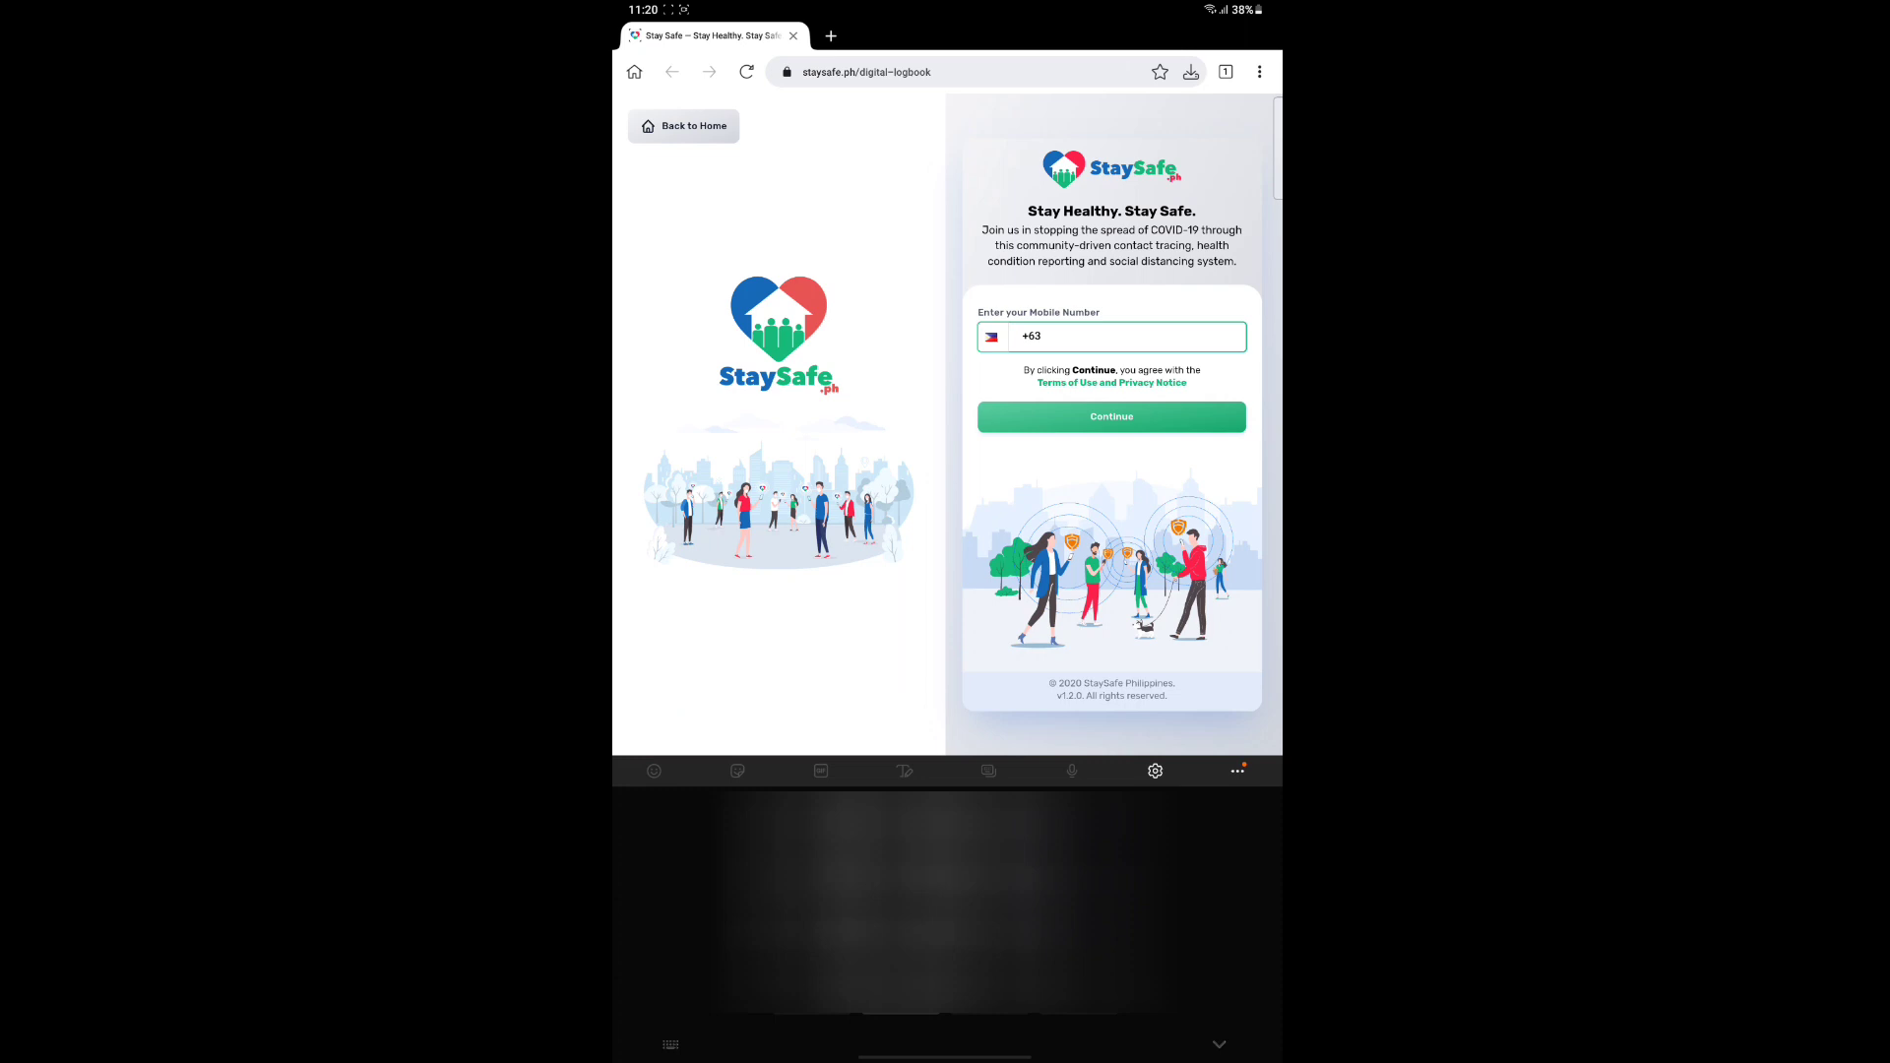
key(BackSpace)
key(BackSpace)
key(BackSpace)
key(Return)
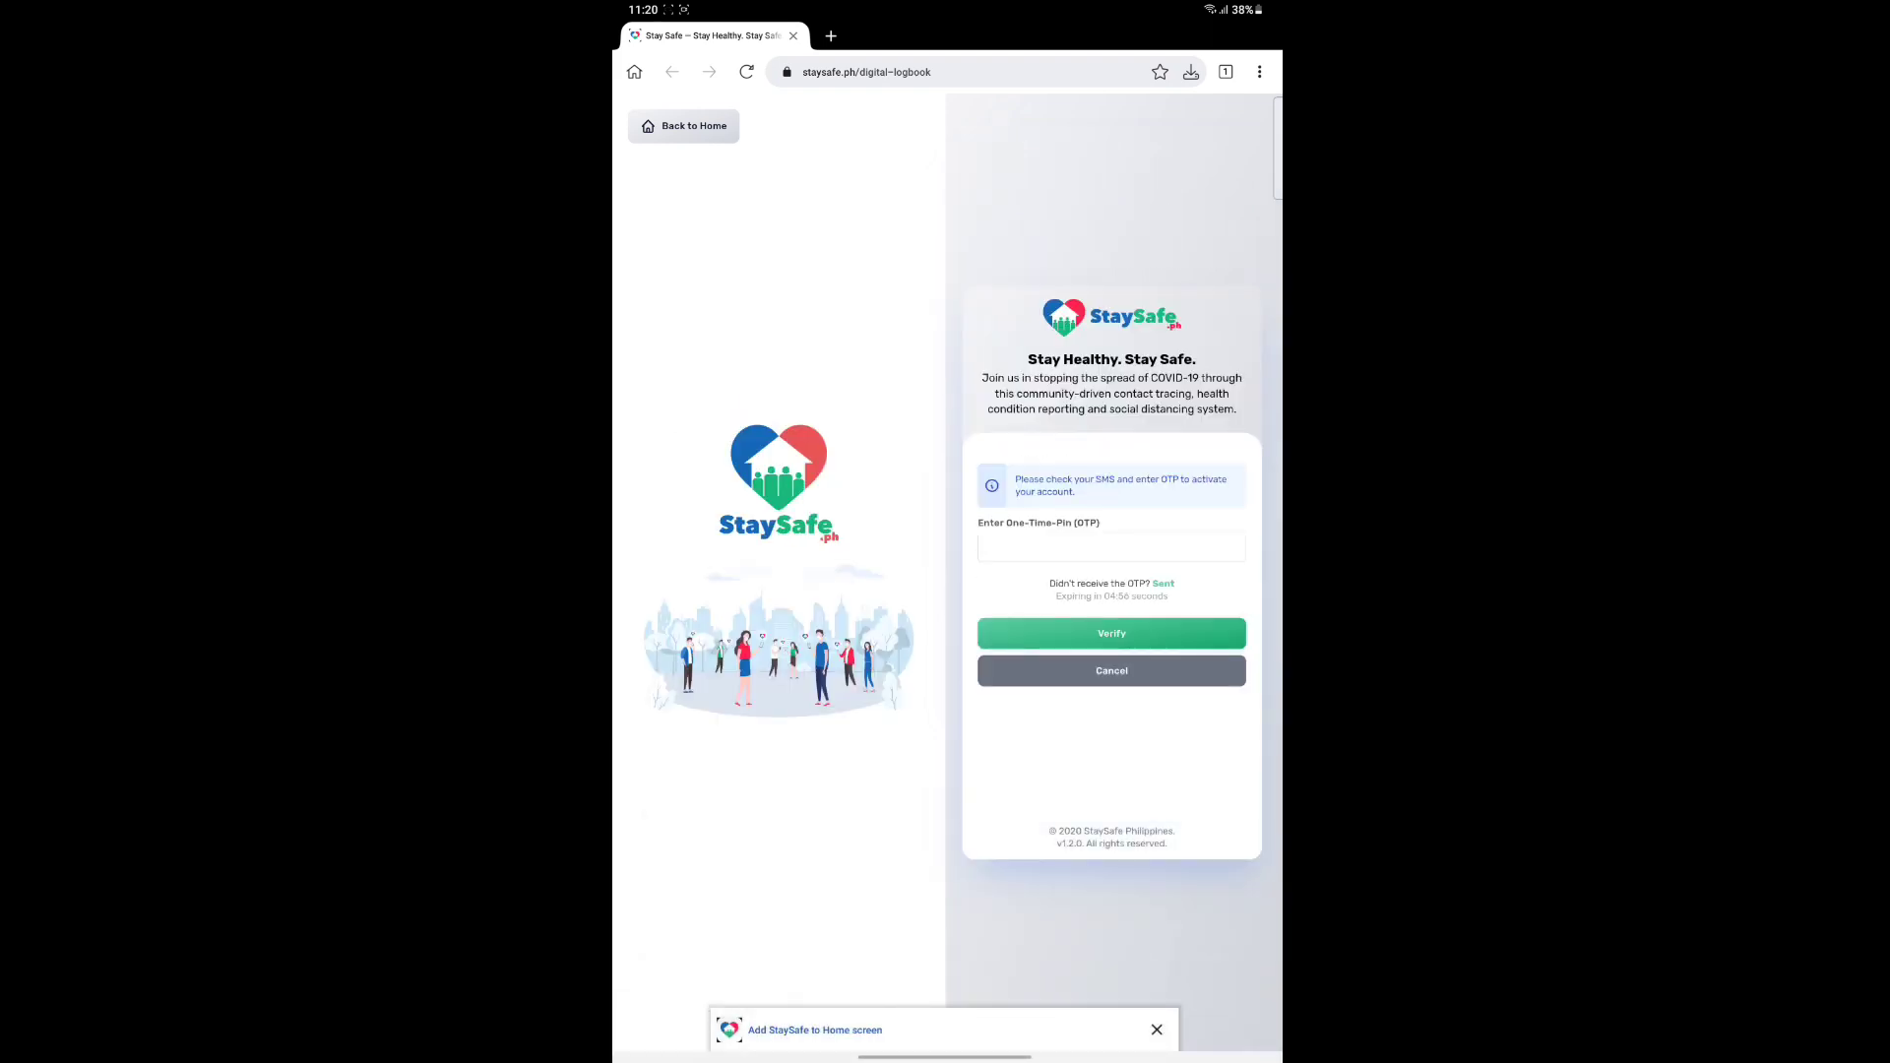
Step: Enter the SMS one-time PIN in the OTP field and submit it to verify the account
click(1110, 546)
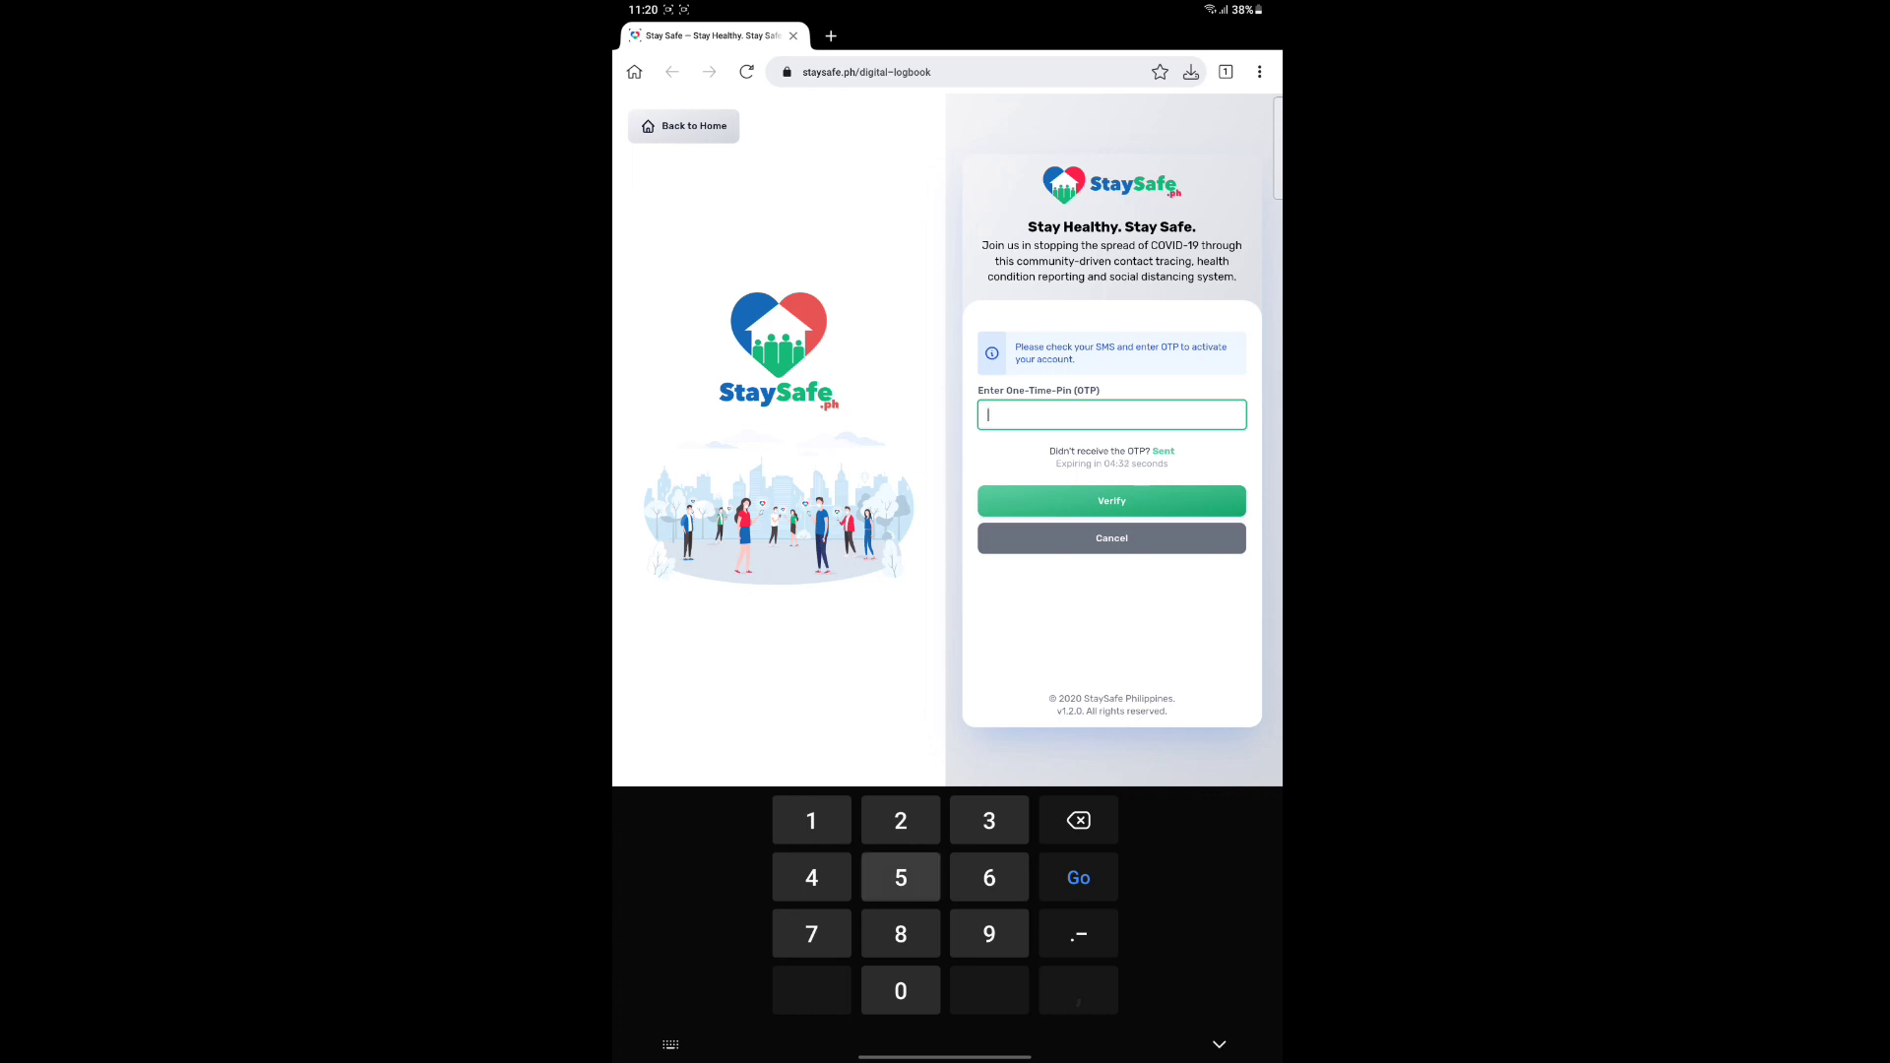
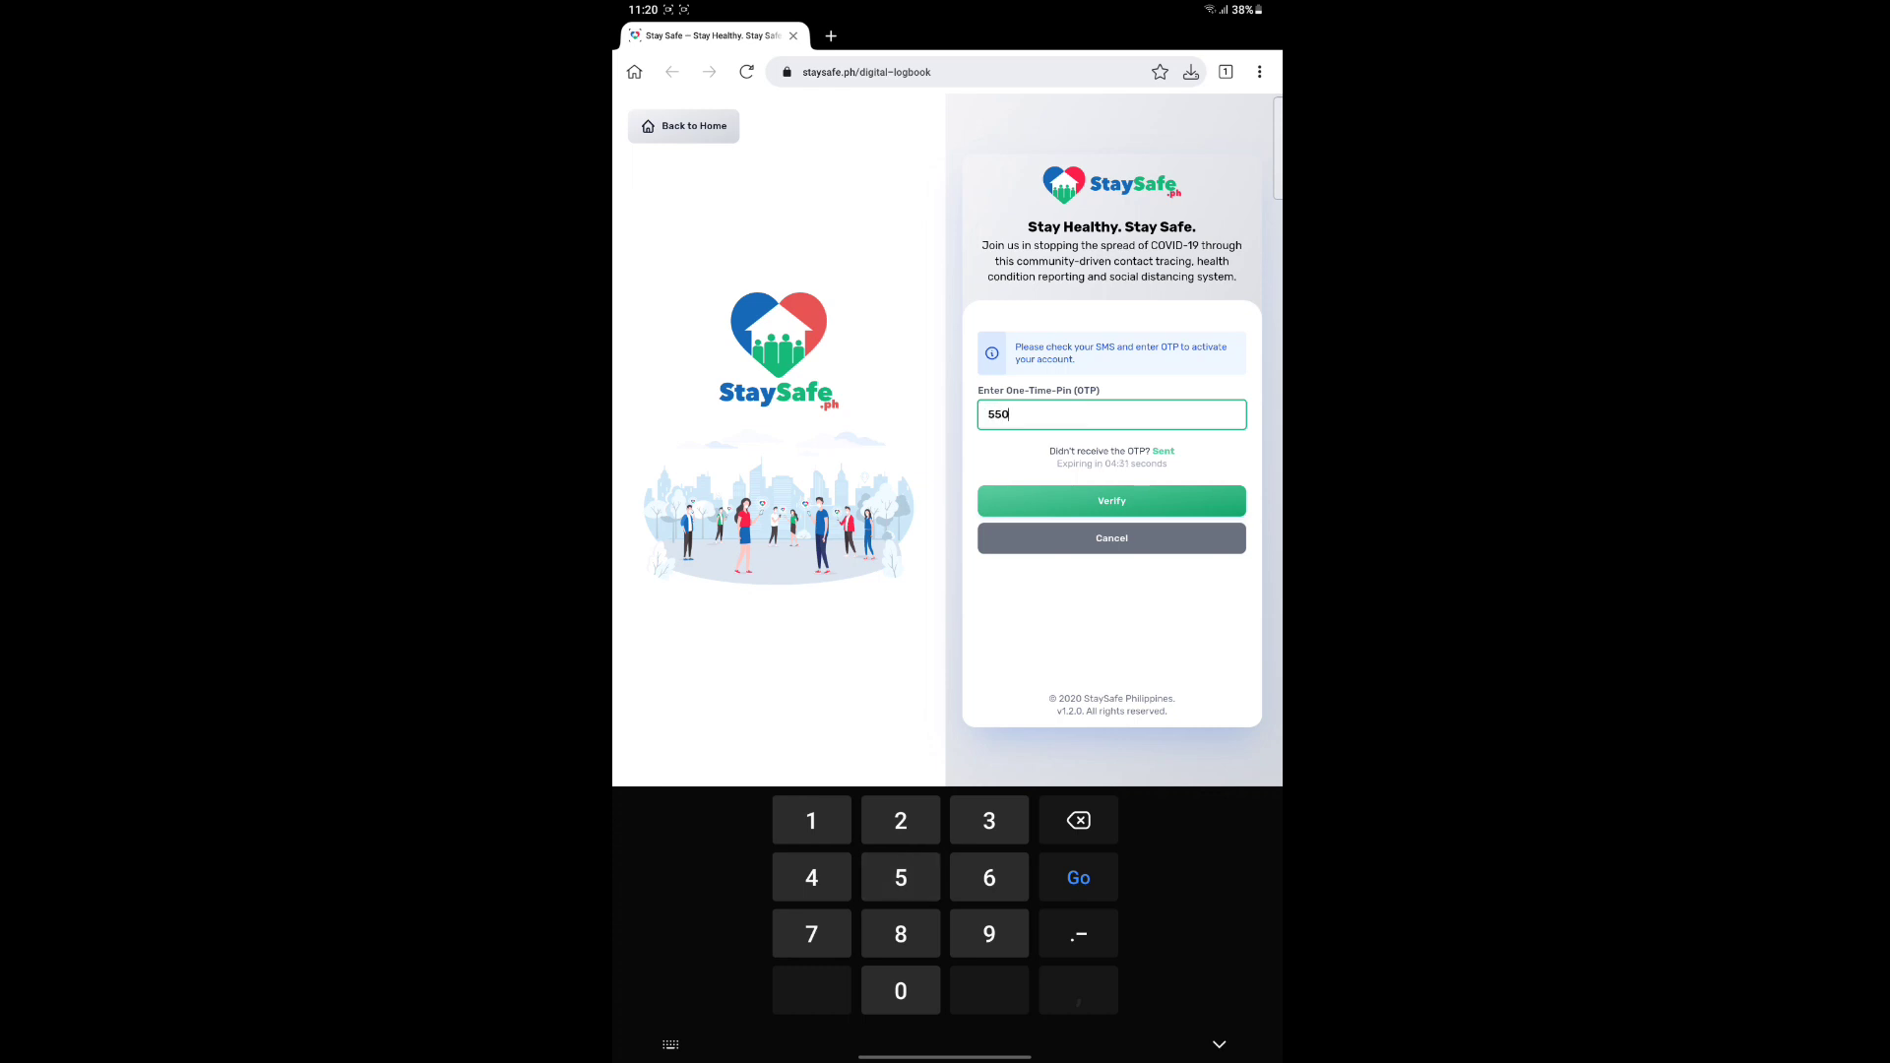
key(Return)
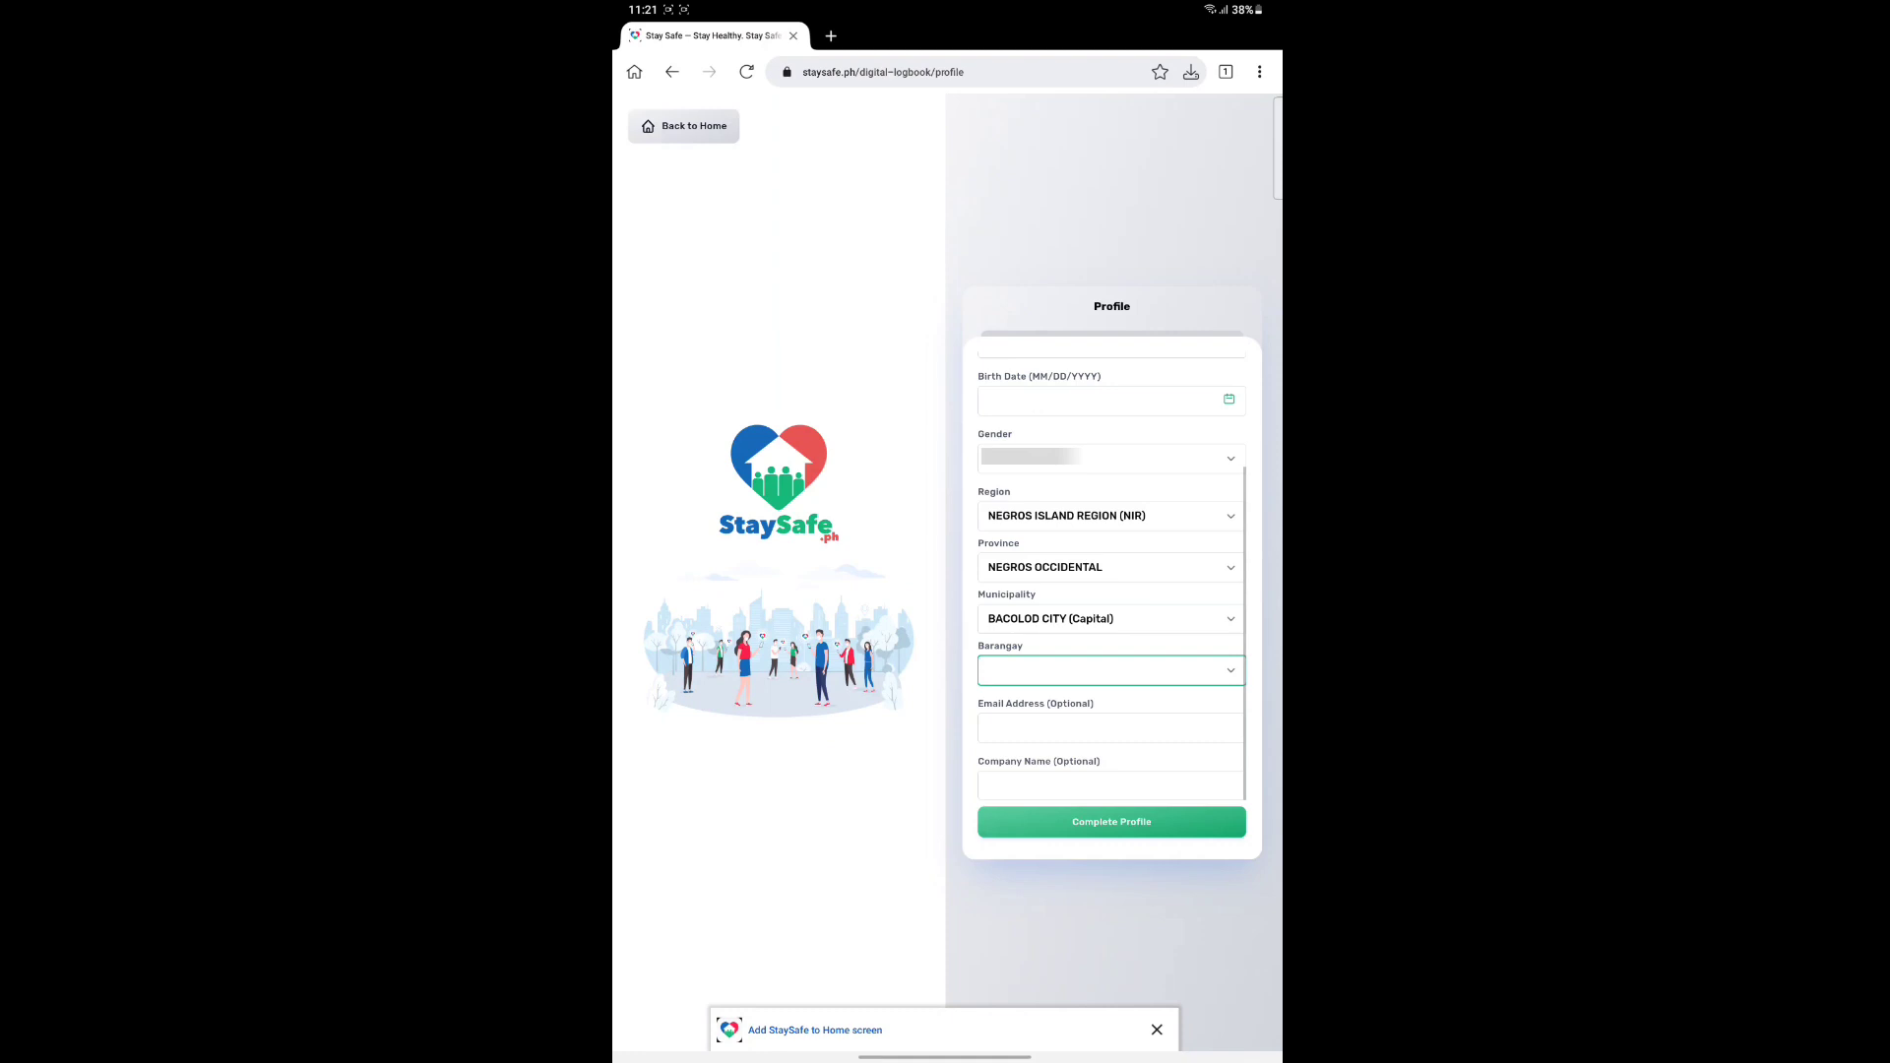
Step: Complete the profile with the Bacolod City, Negros Occidental address
click(1111, 821)
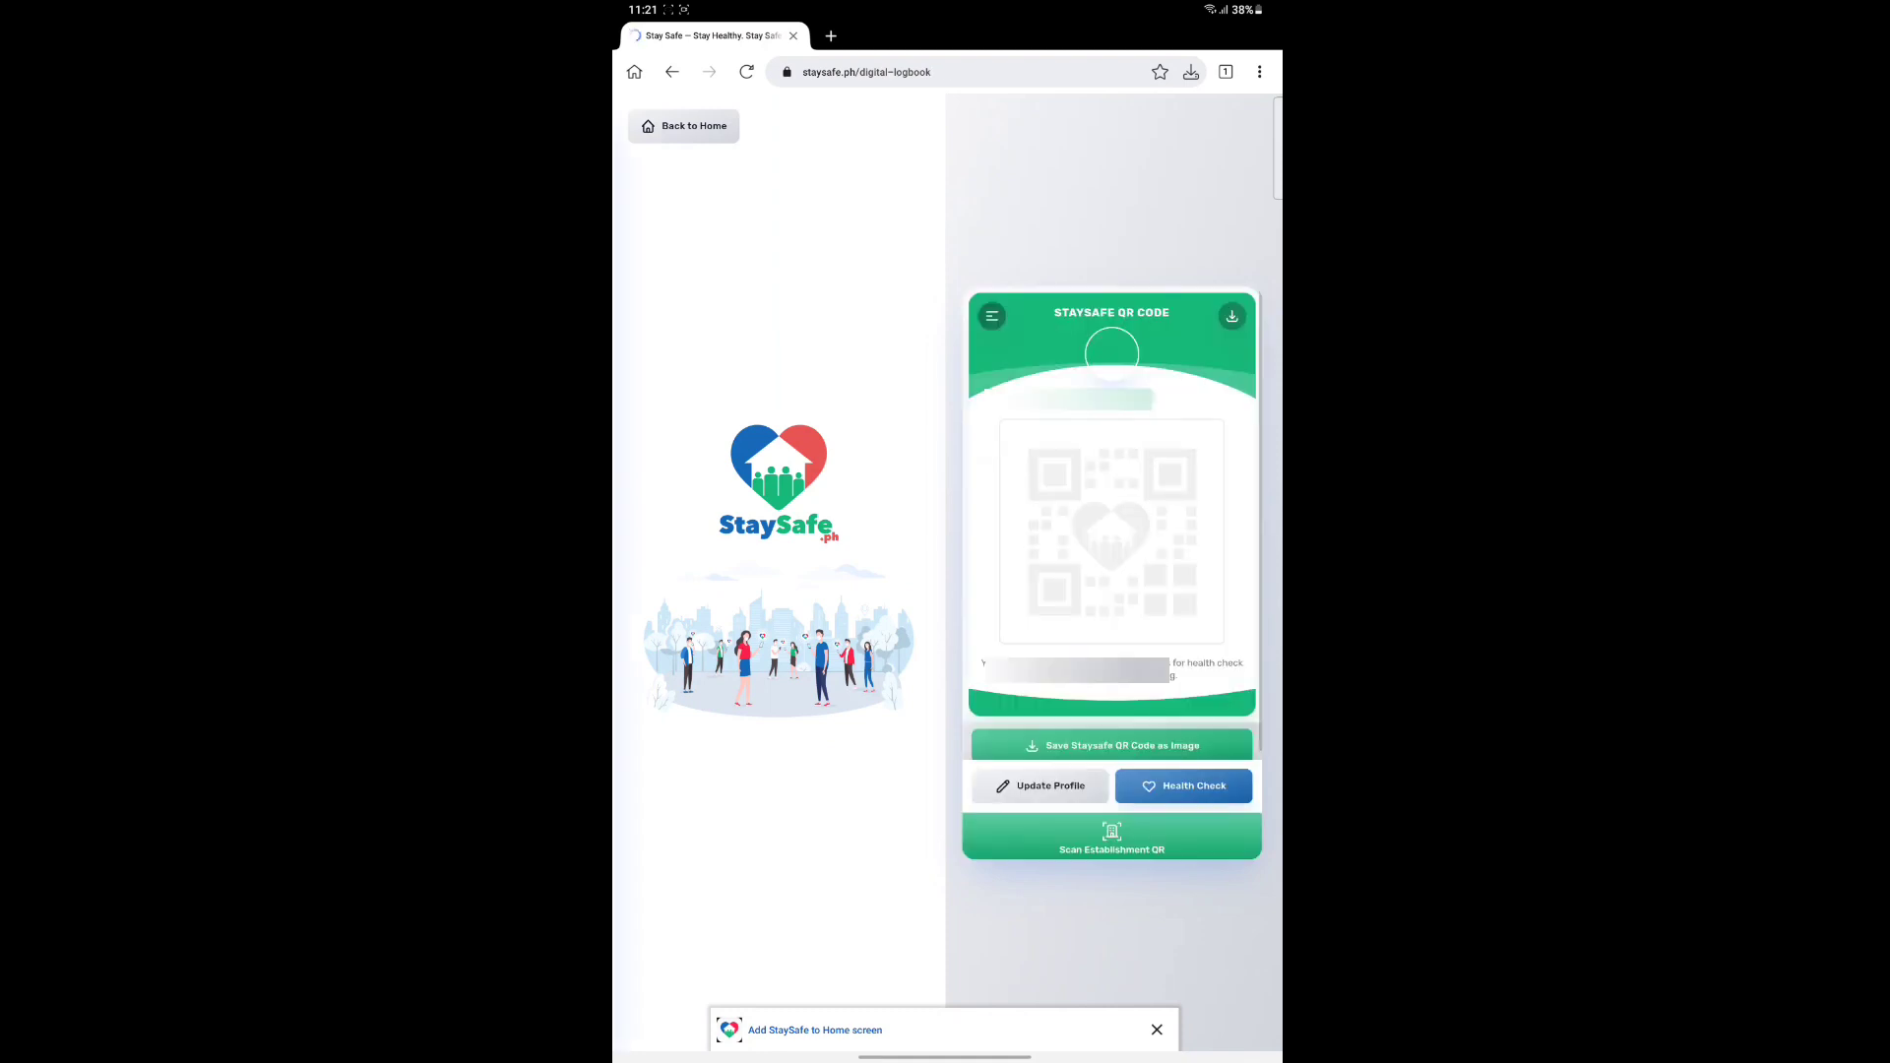
Step: Submit a health check answering 'None of the Above' for symptoms
click(1182, 786)
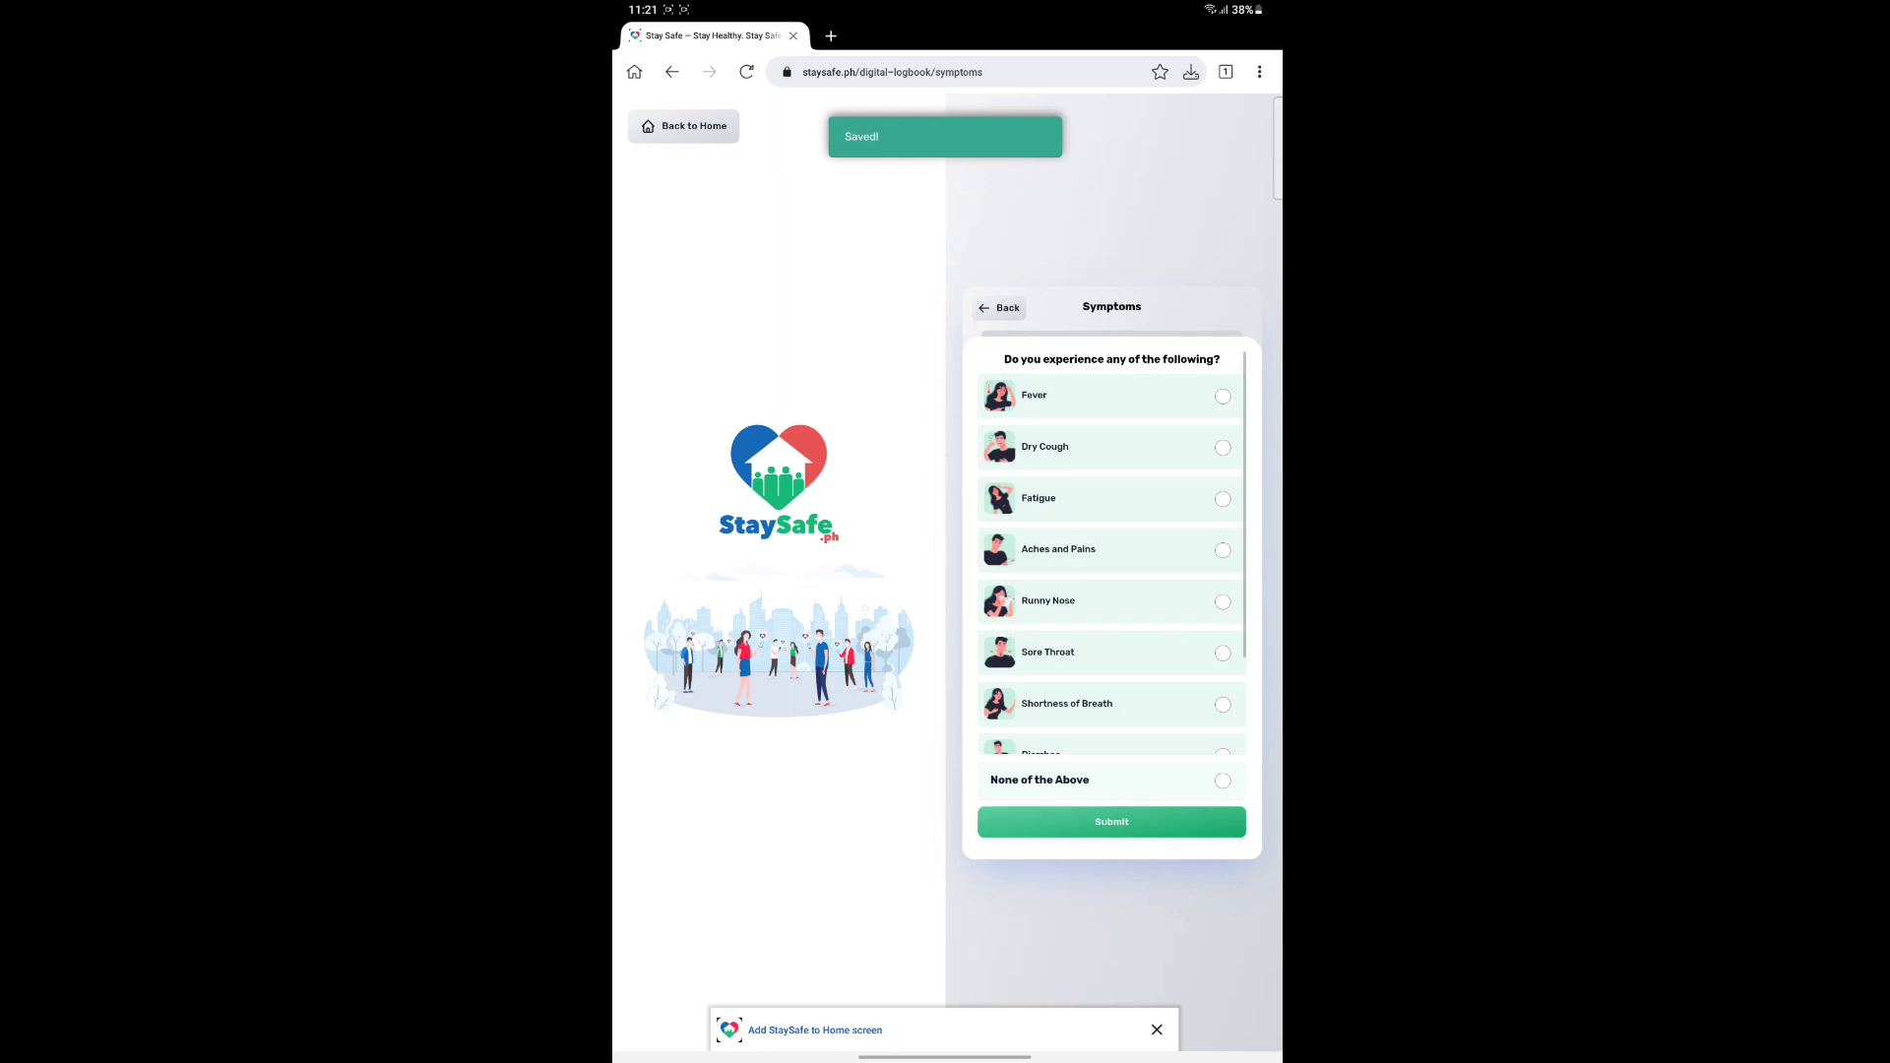
scroll(1111, 554, down, 2)
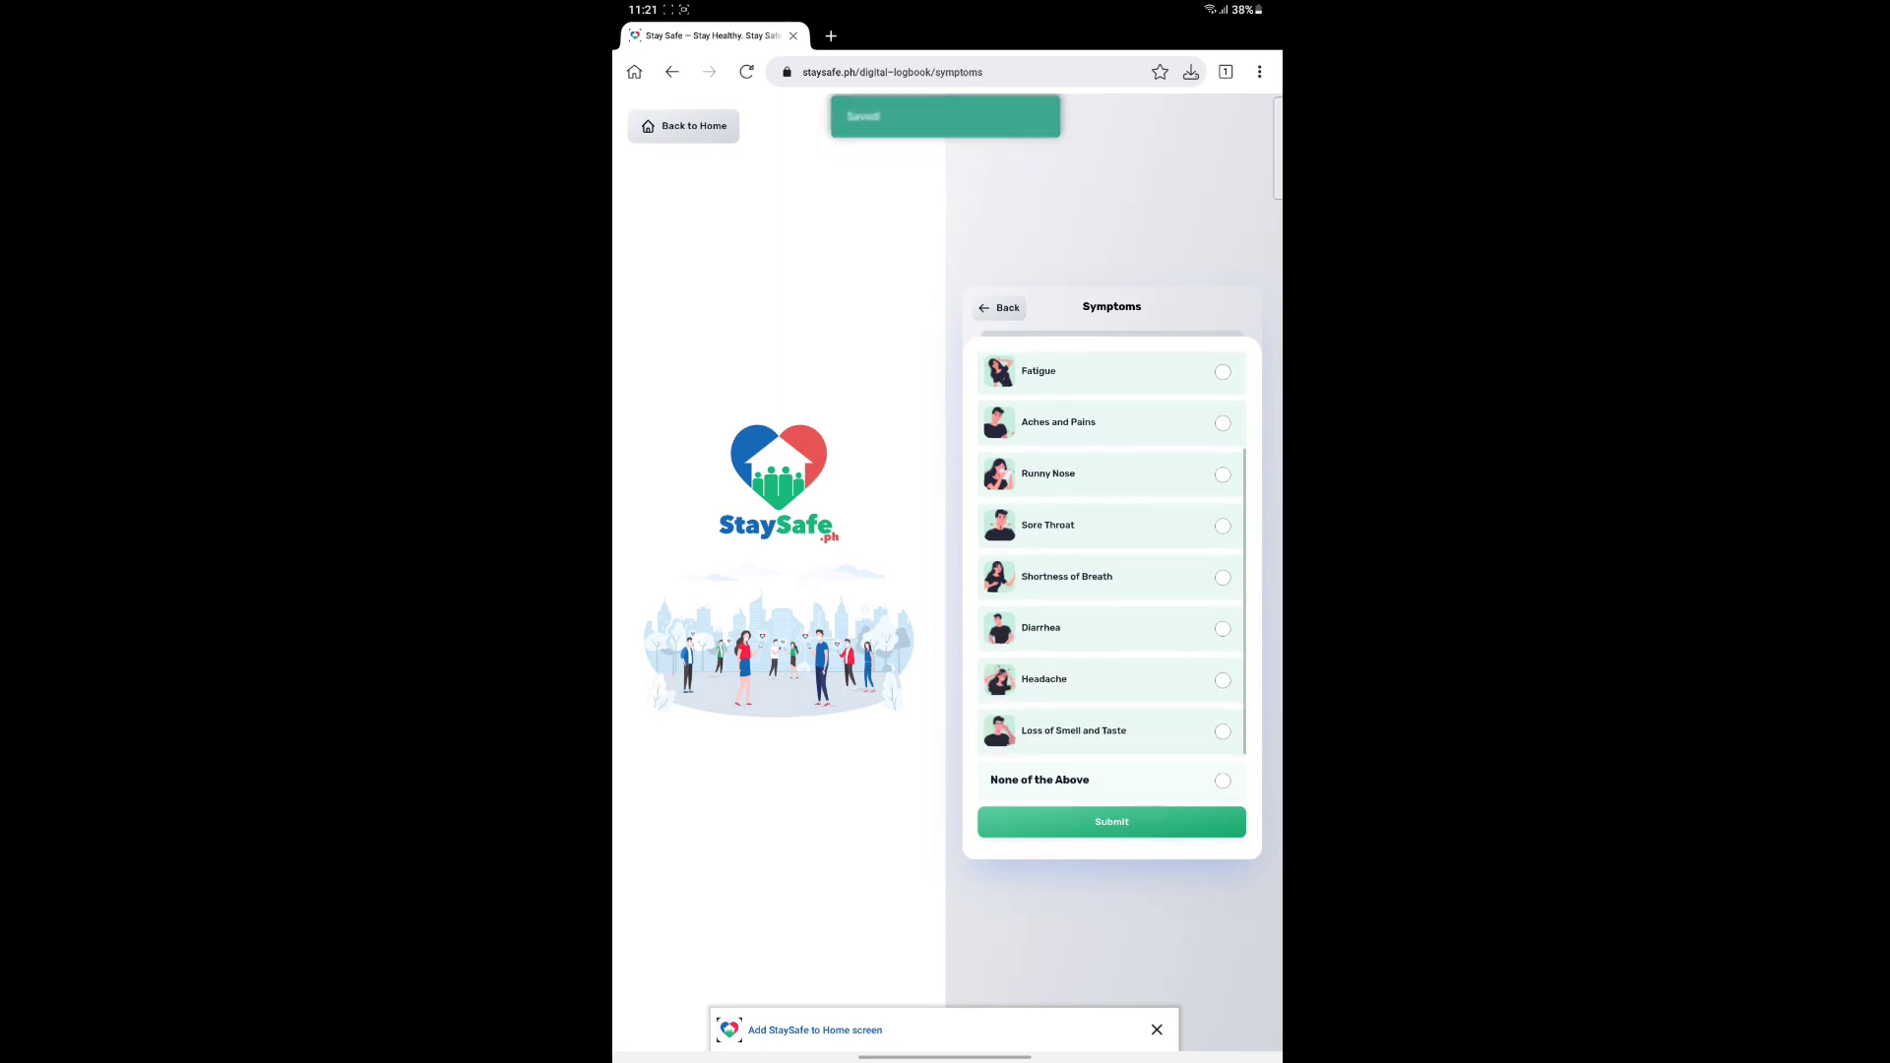
click(1222, 780)
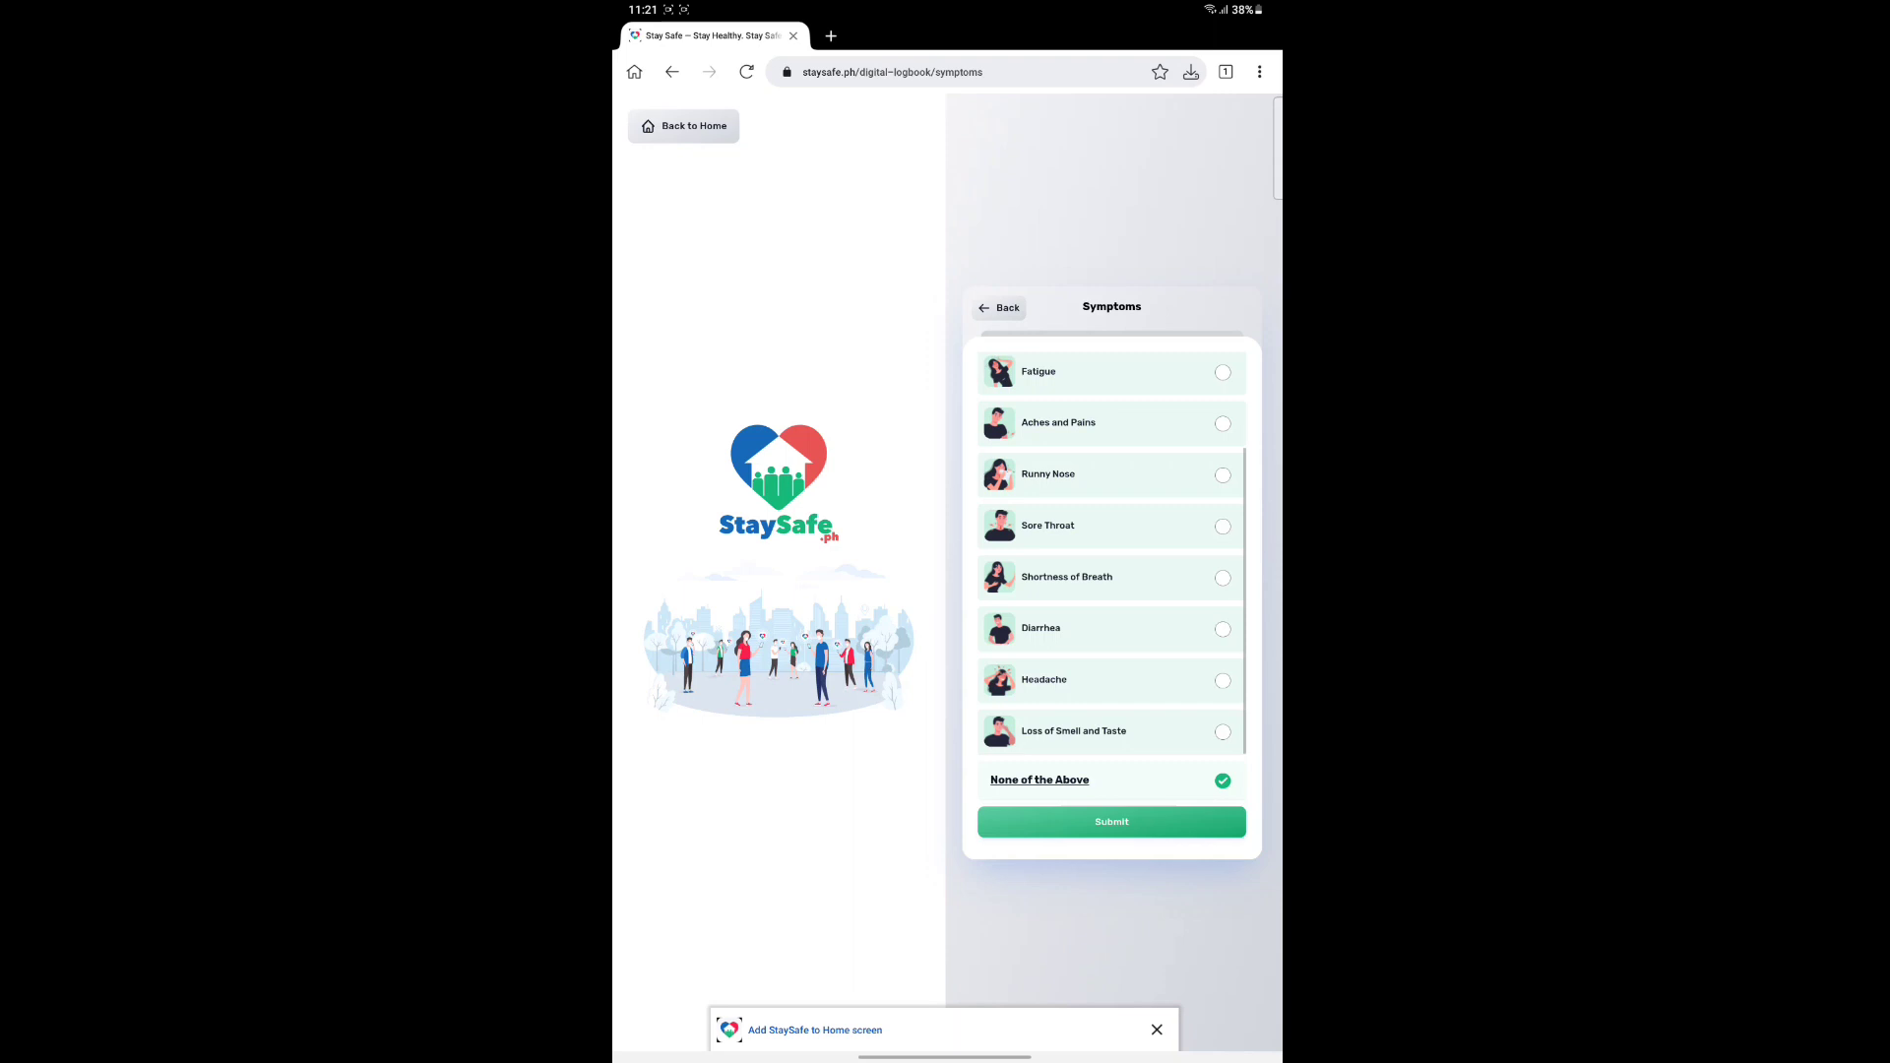
click(1112, 822)
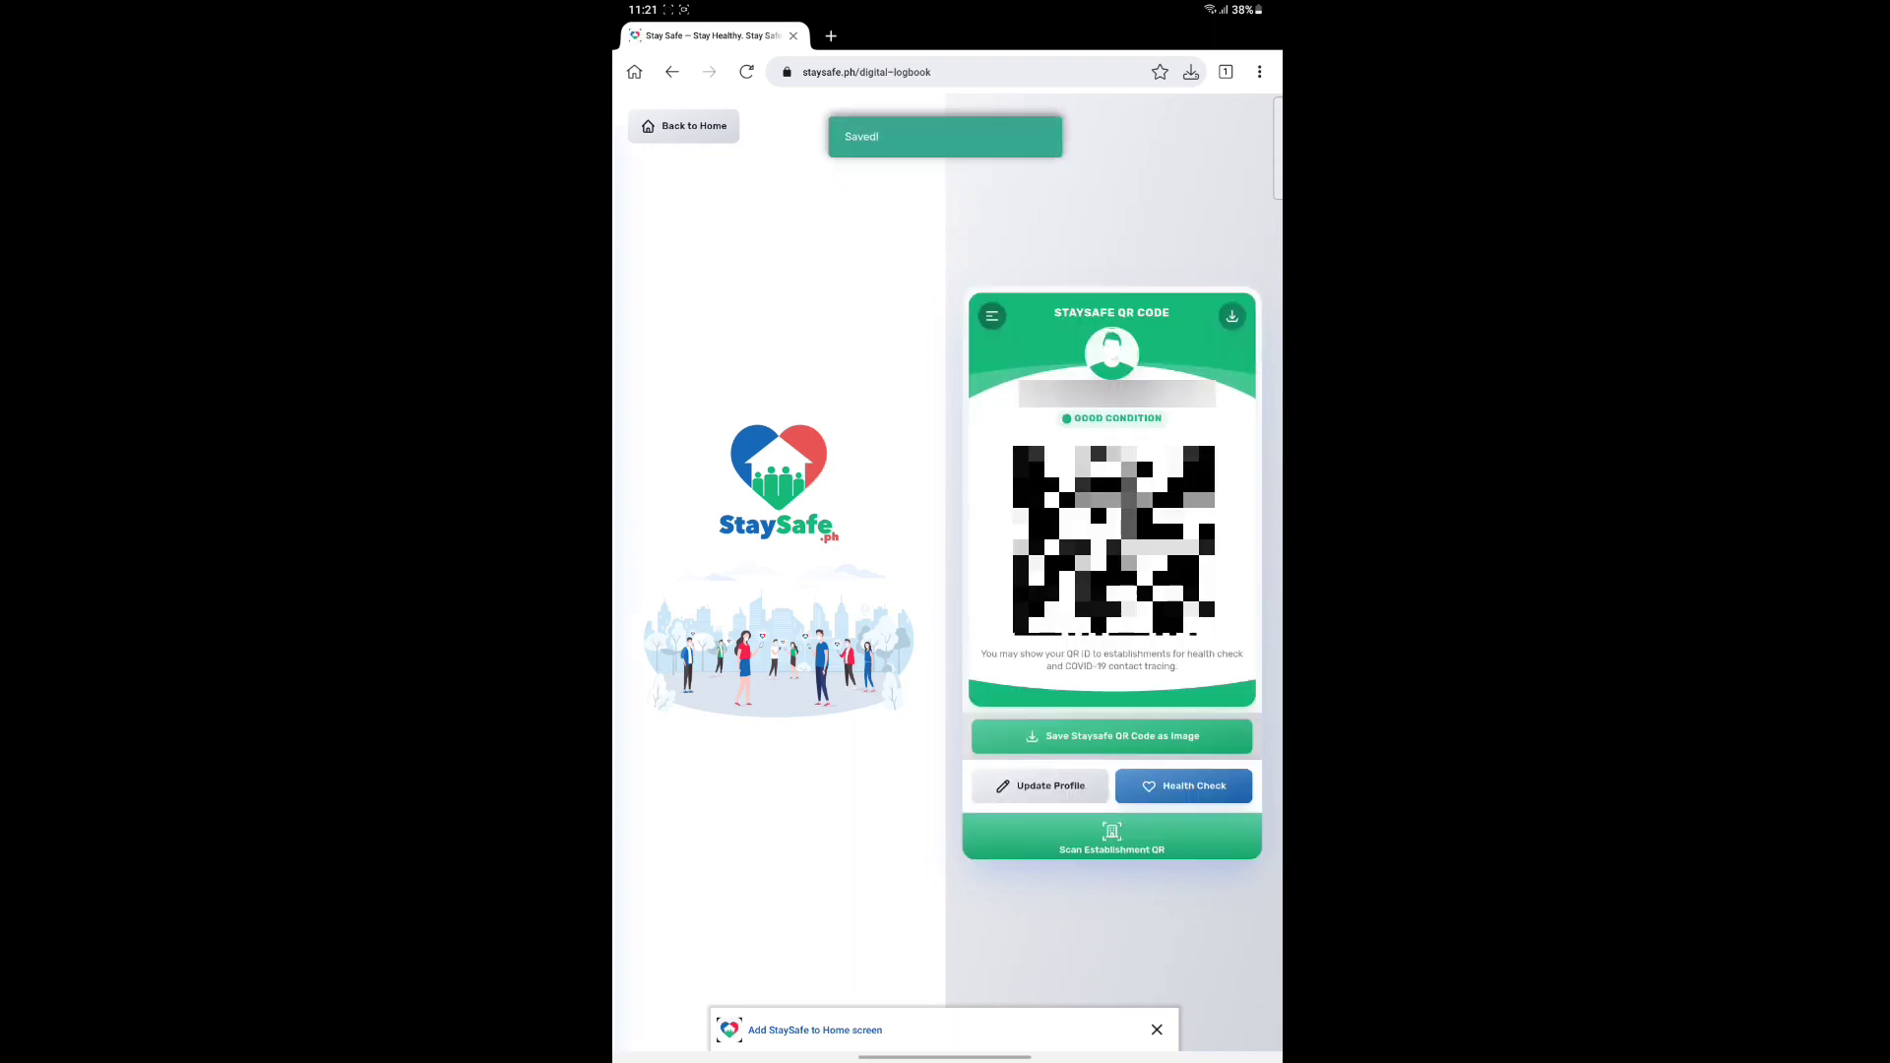
Step: Save the StaySafe QR code as a PNG image to Downloads
click(1111, 735)
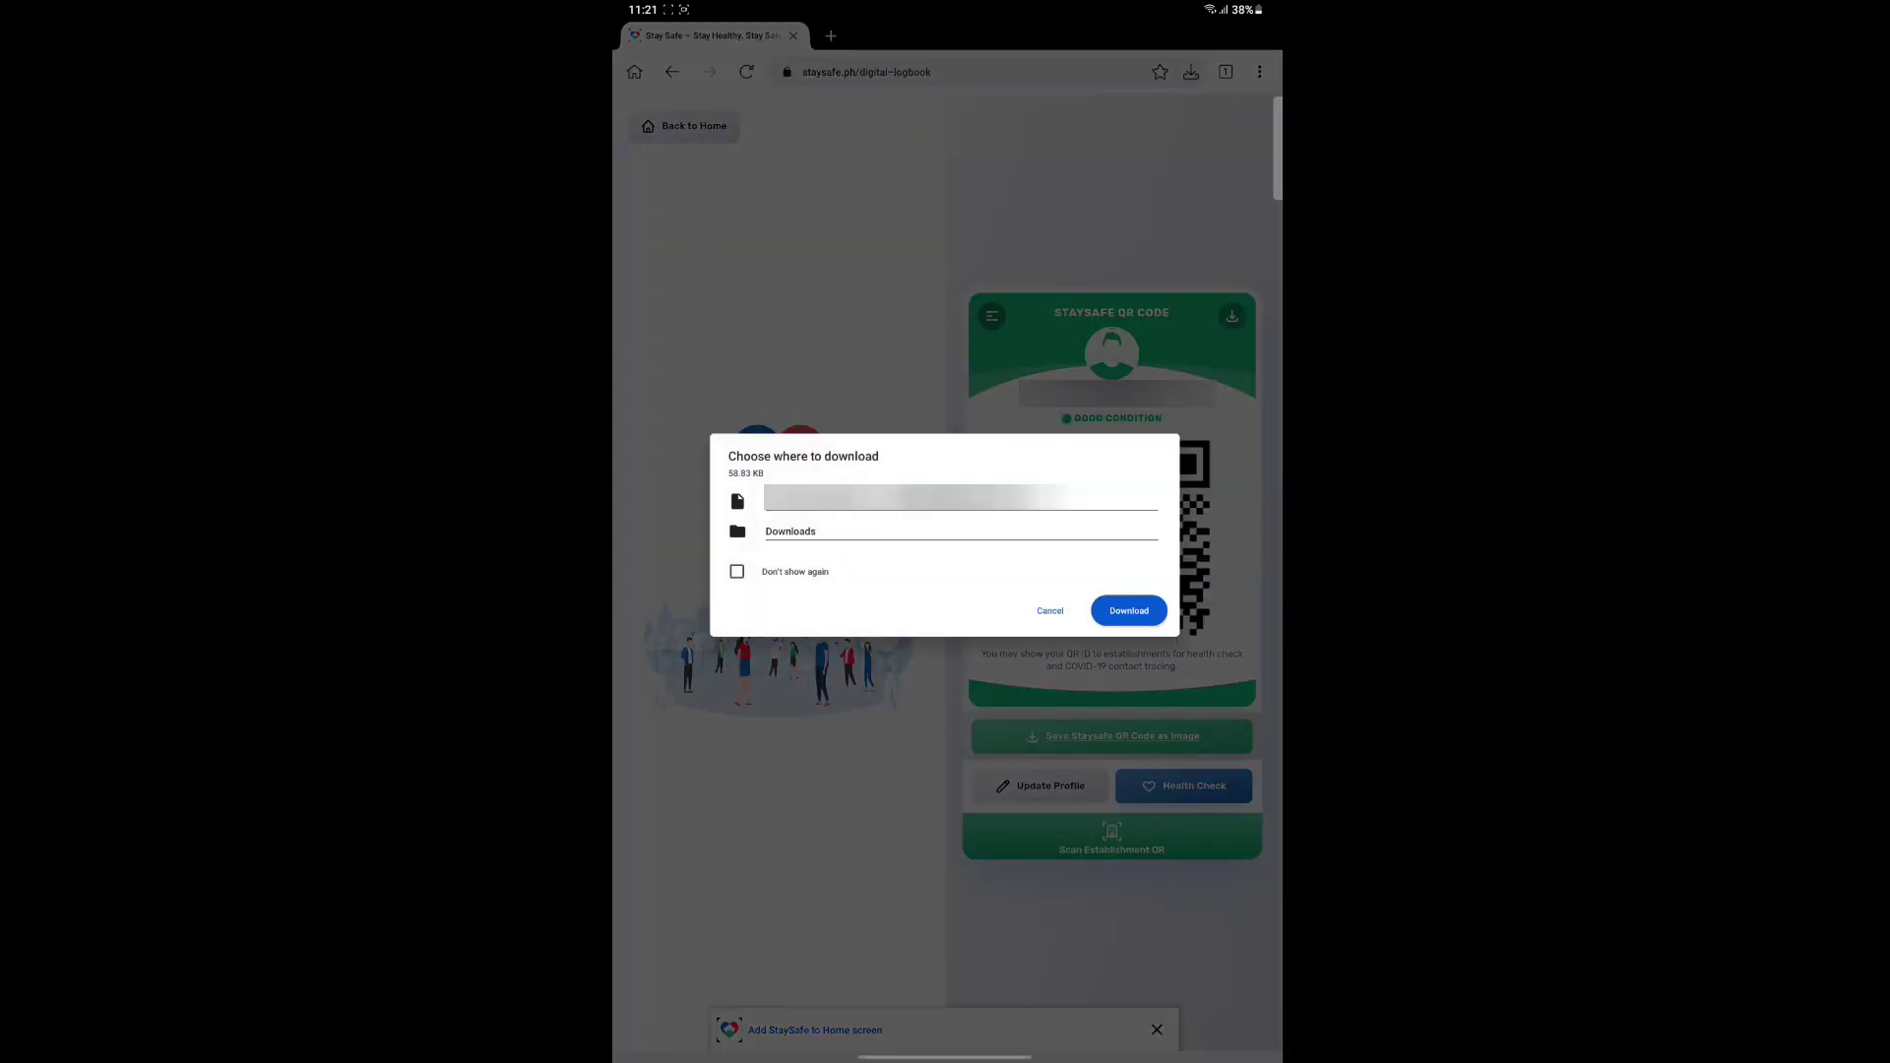
click(1128, 610)
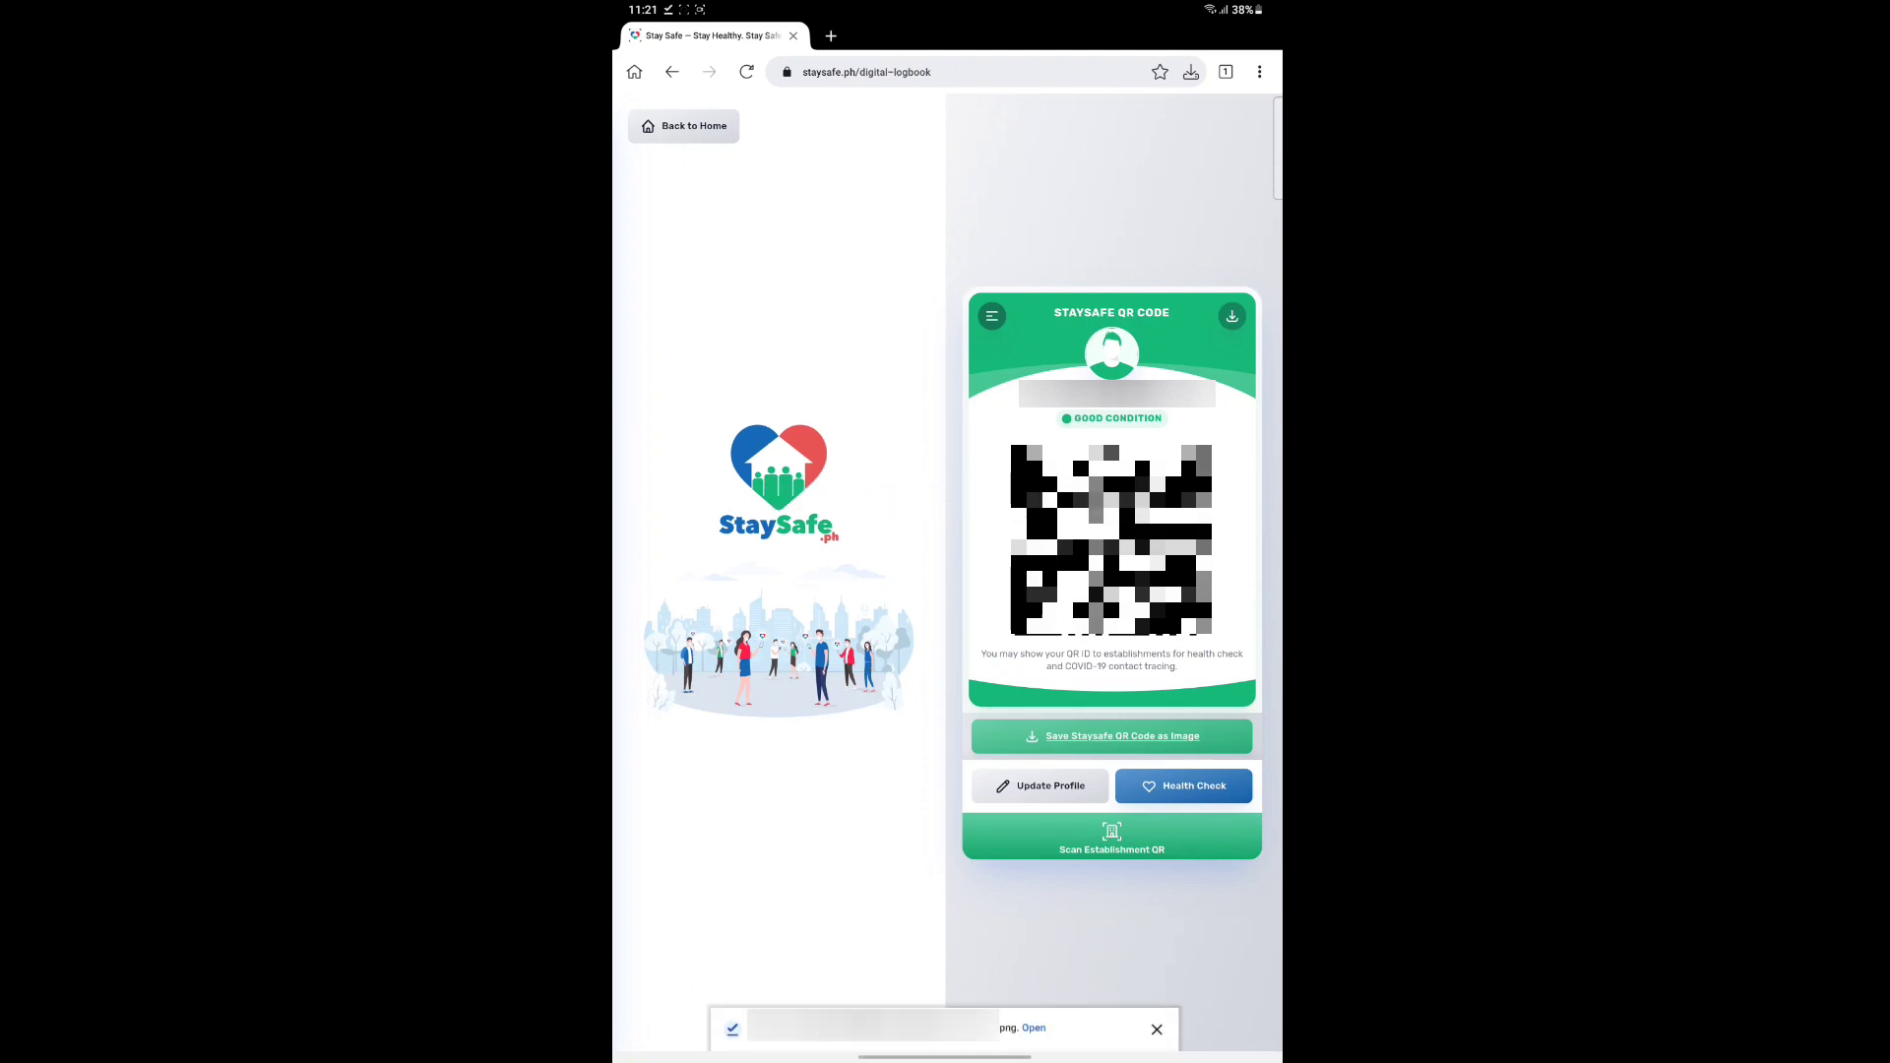
Step: Open the downloaded QR code PNG from the download-complete bar
click(1032, 1025)
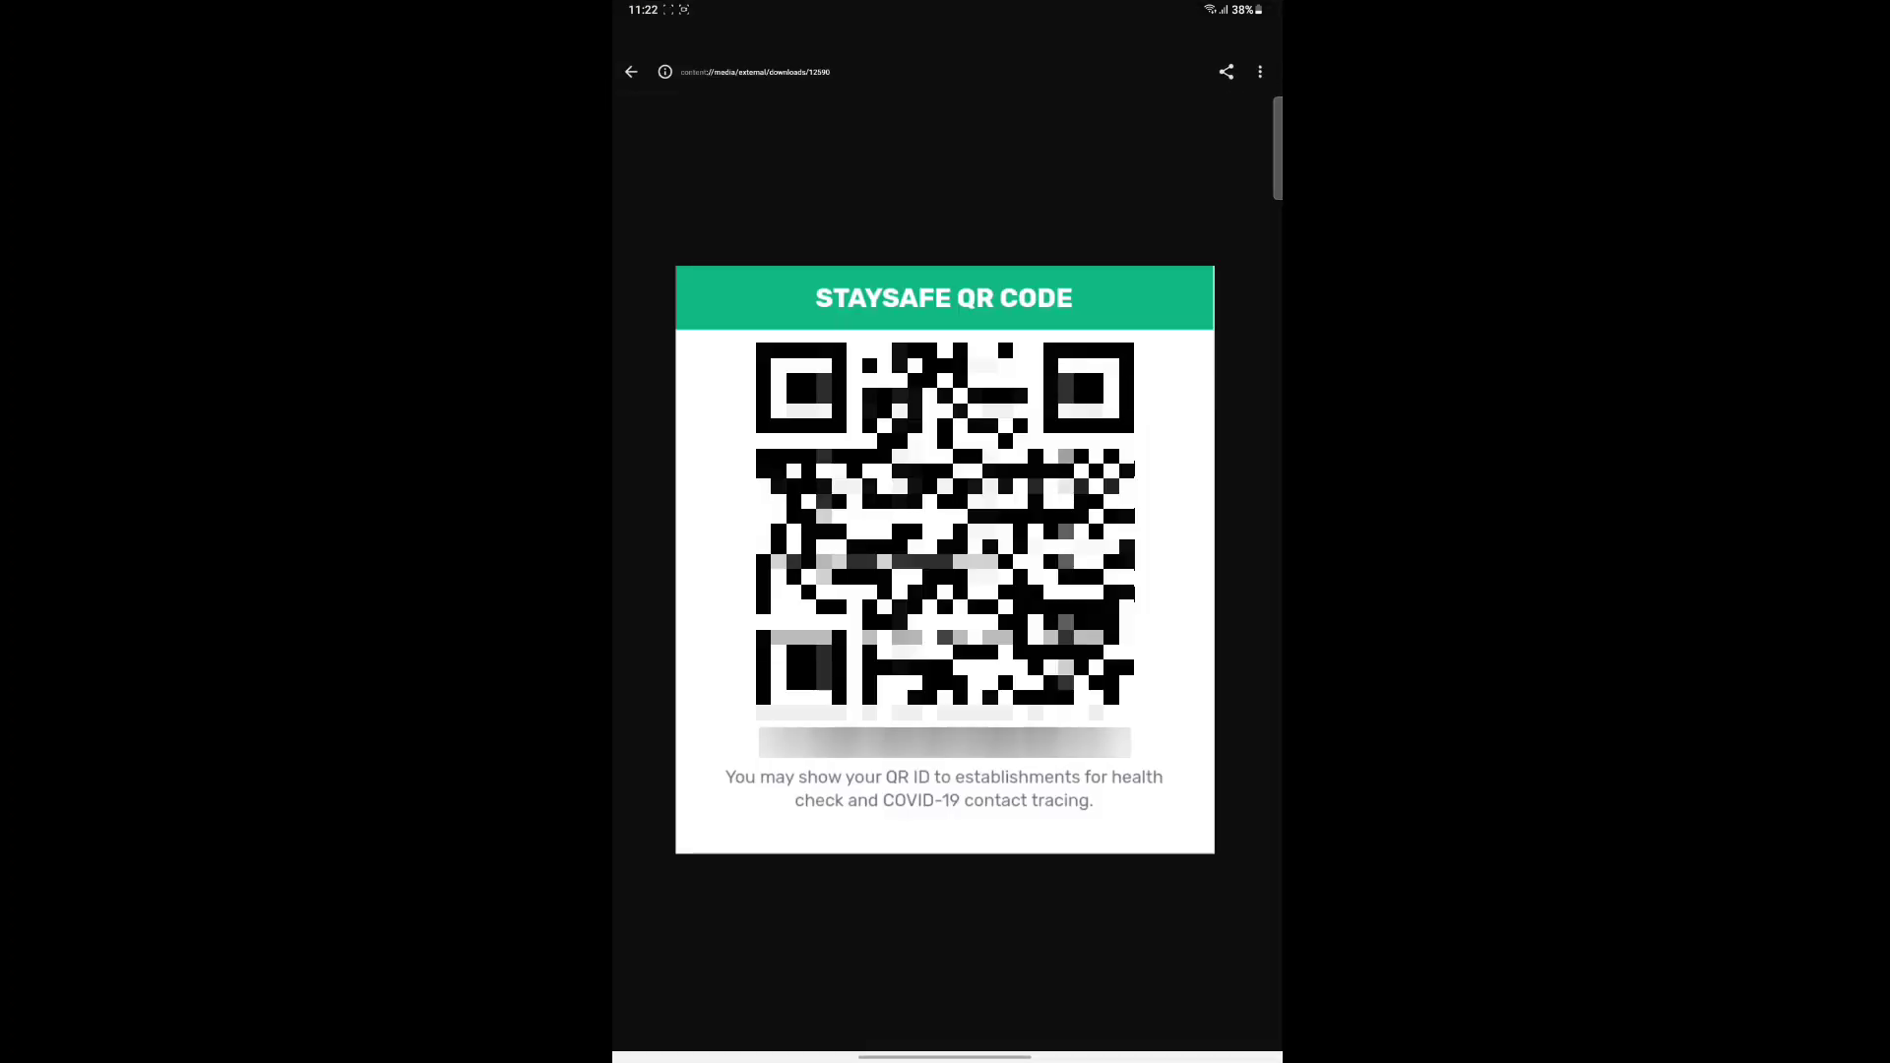